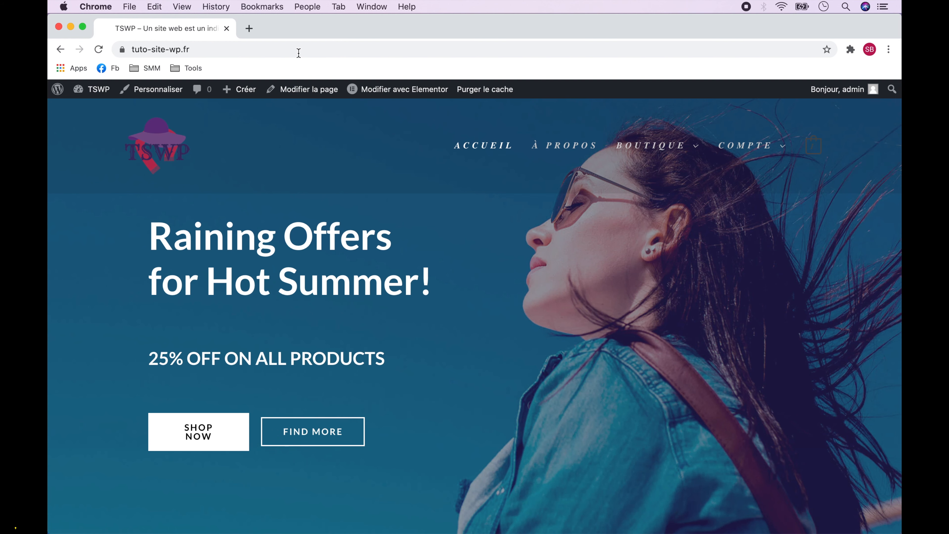
# - Open stripe.com/fr in a new browser tab and sign in to the Stripe account
pyautogui.click(245, 23)
pyautogui.click(244, 52)
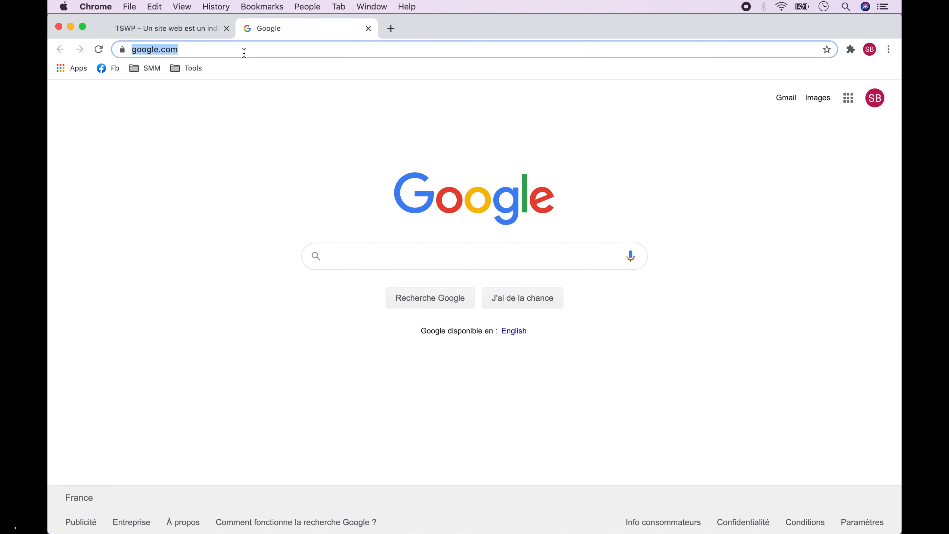
pyautogui.write('stripe.com/fr')
pyautogui.press('Return')
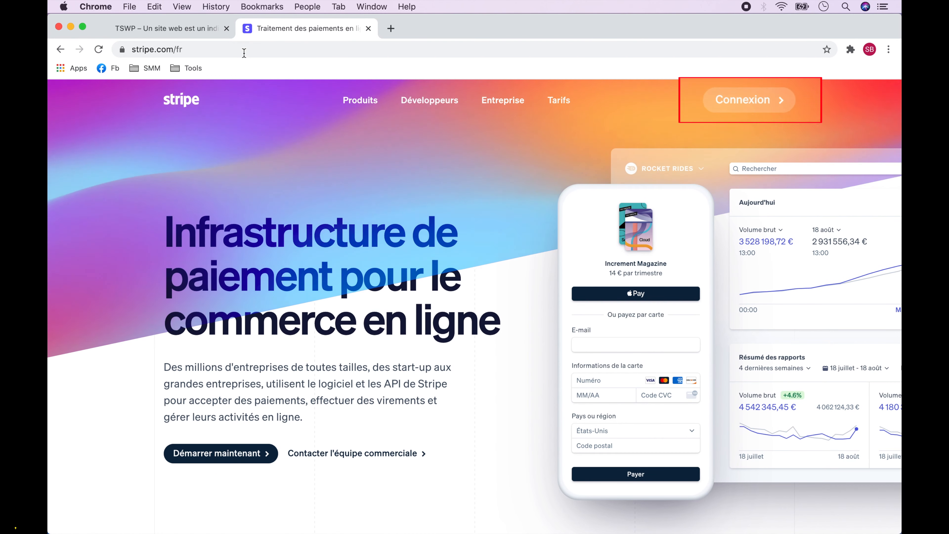
pyautogui.click(745, 102)
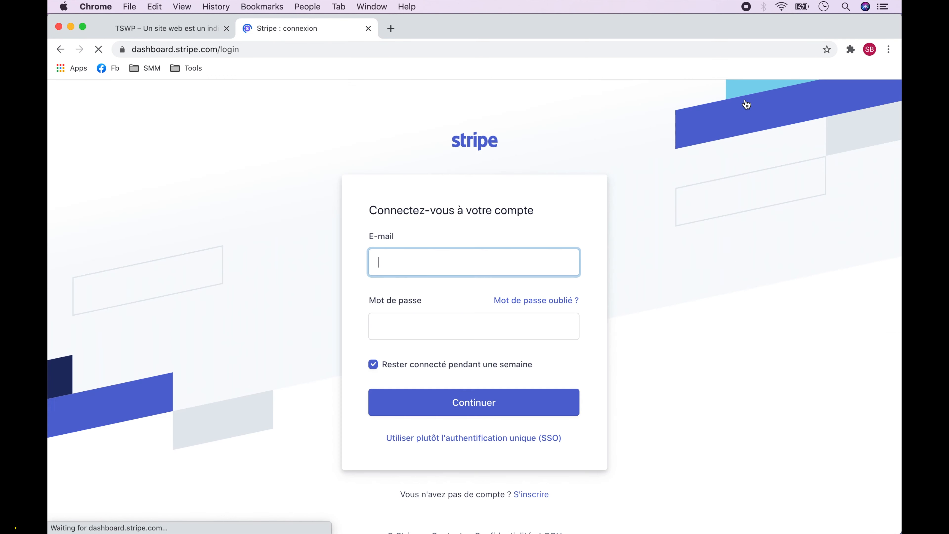
pyautogui.click(475, 408)
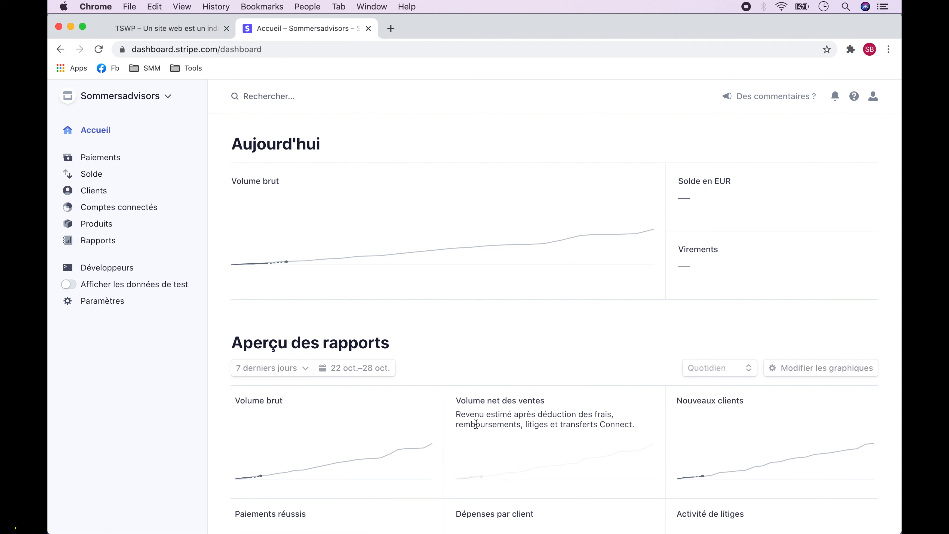
# - Switch back to the TSWP WordPress site and open its admin page for adding new plugins
pyautogui.click(120, 29)
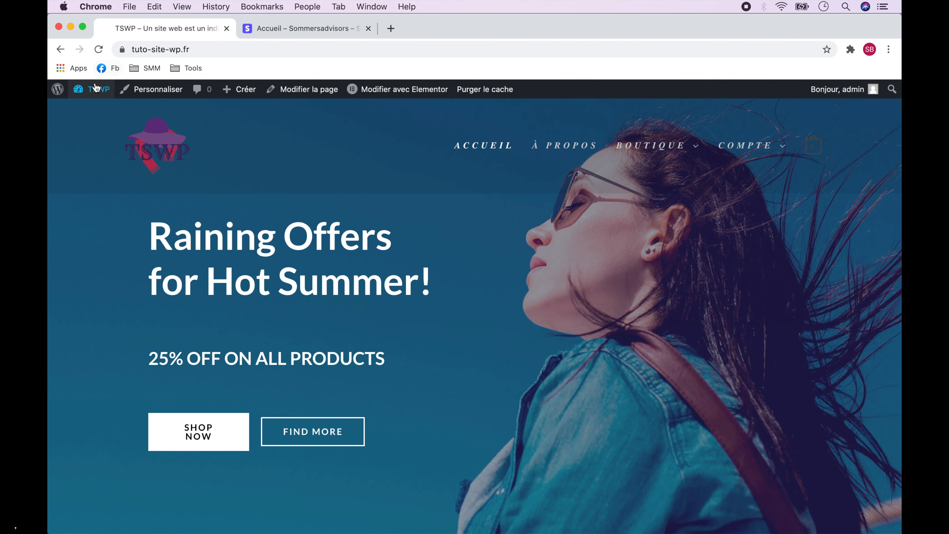
pyautogui.click(96, 88)
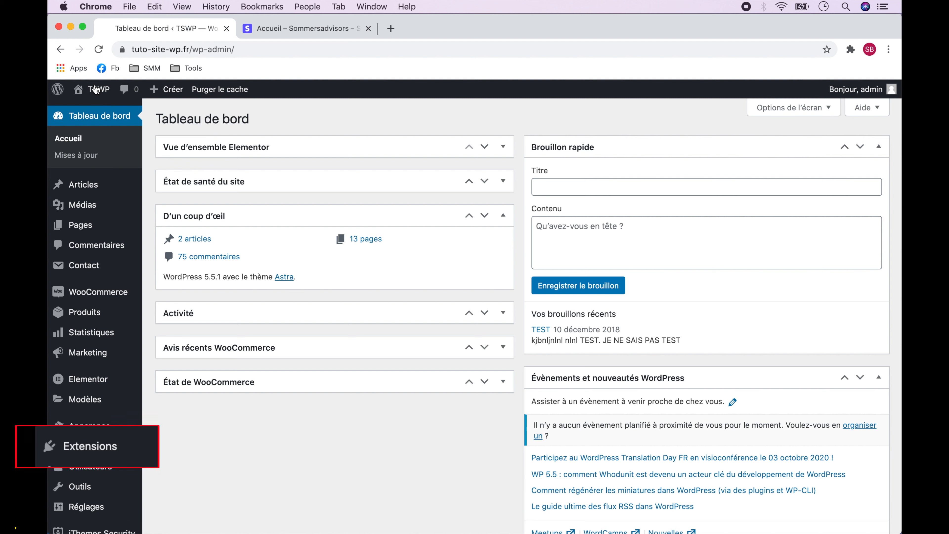
pyautogui.moveTo(92, 447)
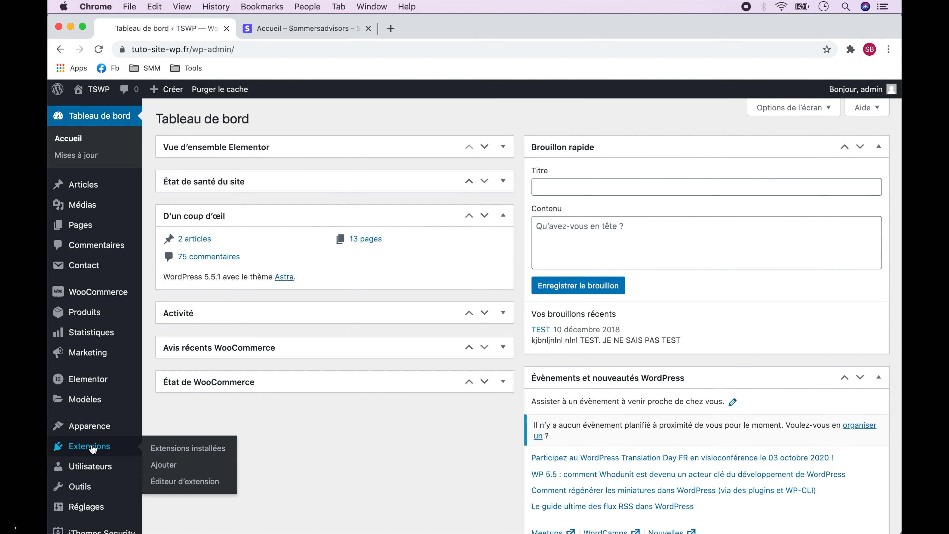
pyautogui.click(163, 467)
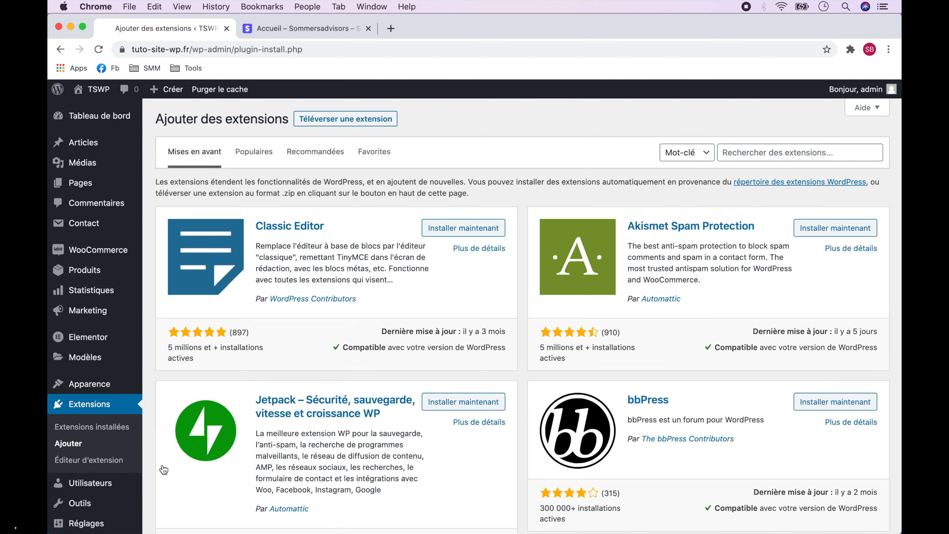
# - Search the plugins for "Woocommerce stripe", then install and activate WooCommerce Stripe Payment Gateway
pyautogui.click(705, 145)
pyautogui.write('Woocommerce stripe')
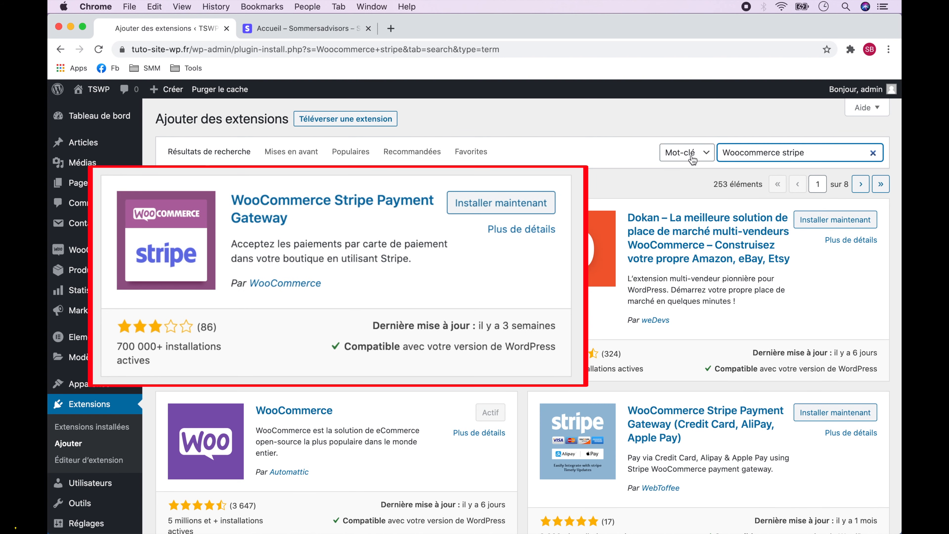
pyautogui.click(454, 220)
pyautogui.click(486, 221)
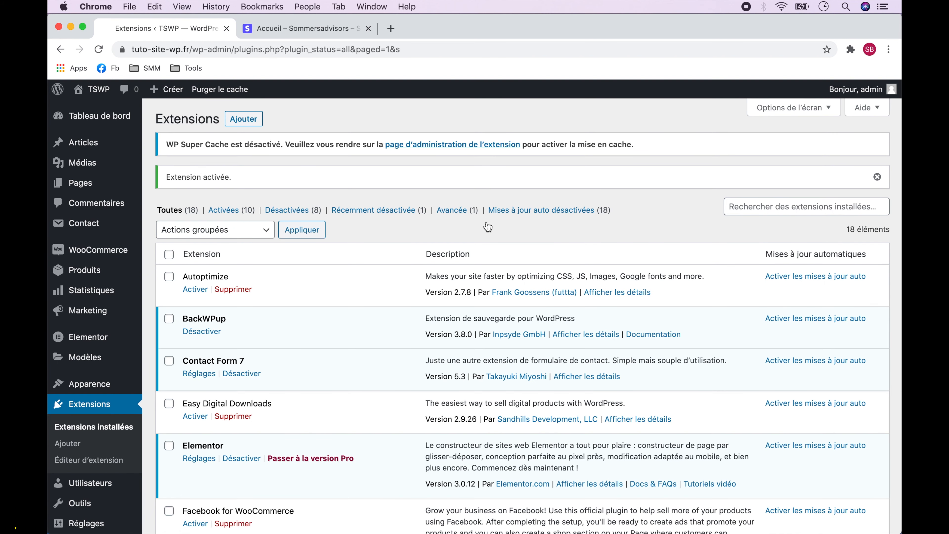
# - Open the Stripe payment method's settings in WooCommerce and enable test mode
pyautogui.moveTo(112, 251)
pyautogui.click(167, 336)
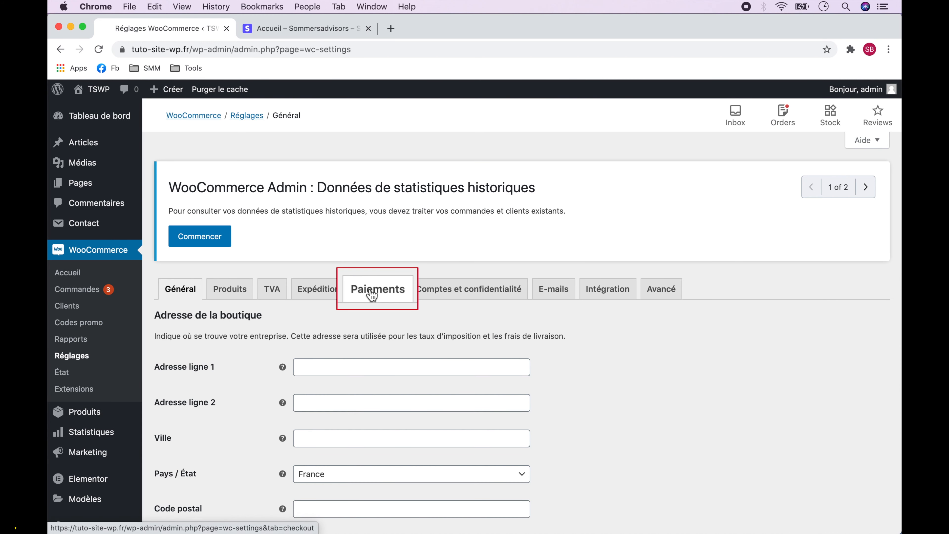
pyautogui.click(373, 293)
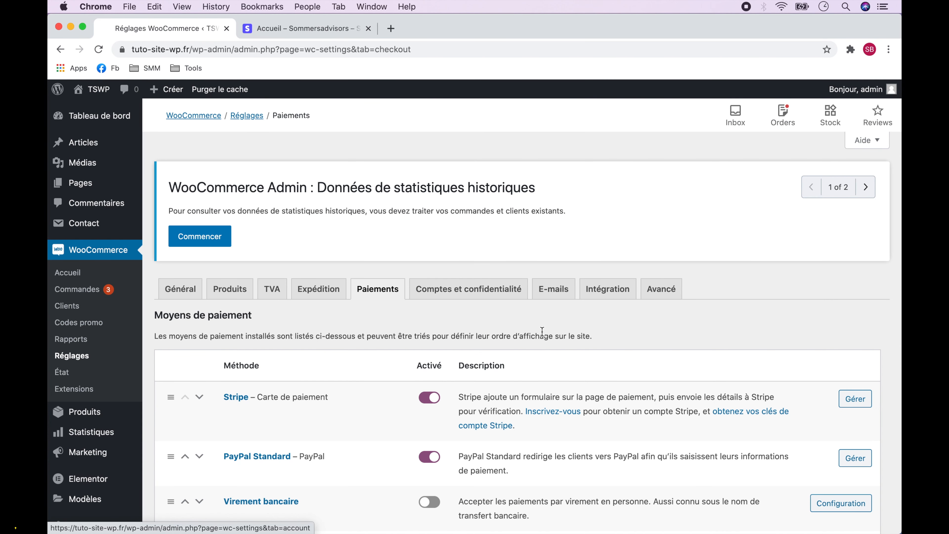
pyautogui.scroll(-5, 542, 333)
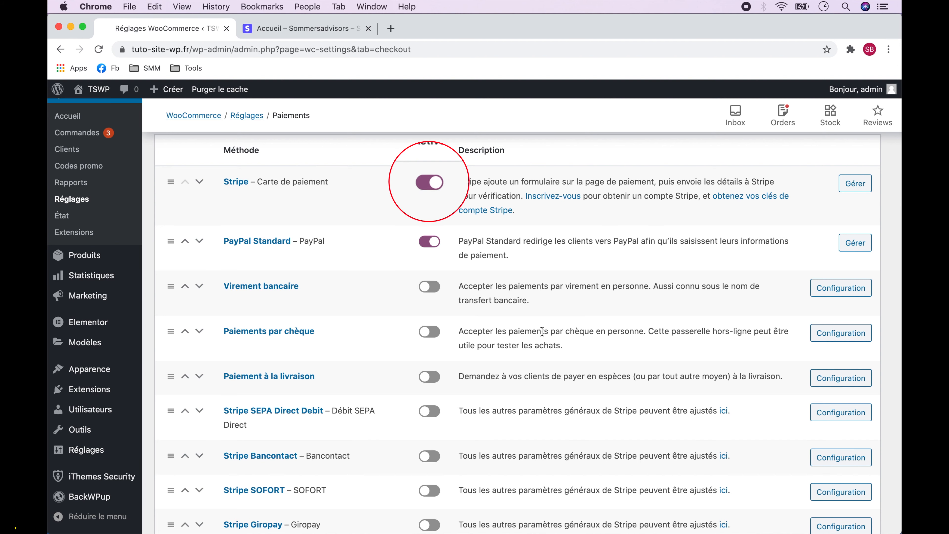
pyautogui.click(855, 184)
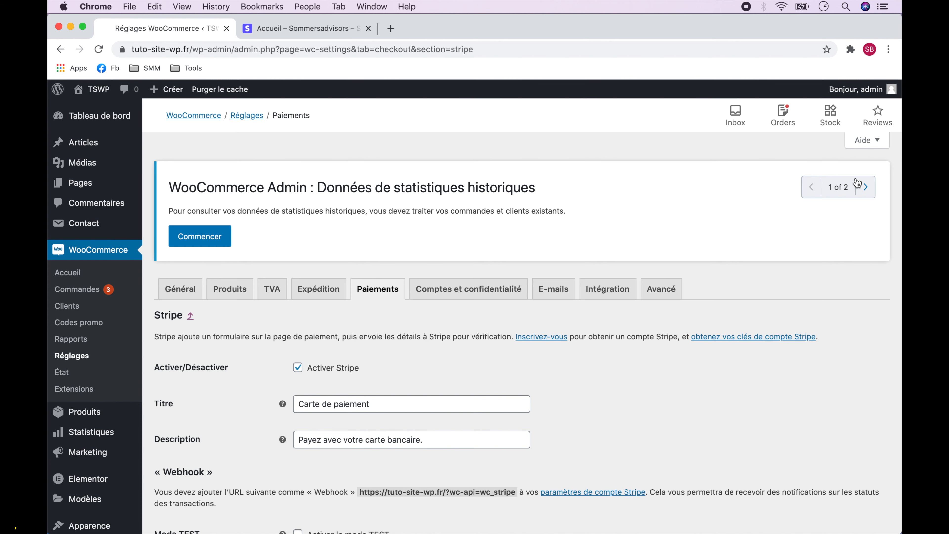
pyautogui.scroll(-5, 857, 184)
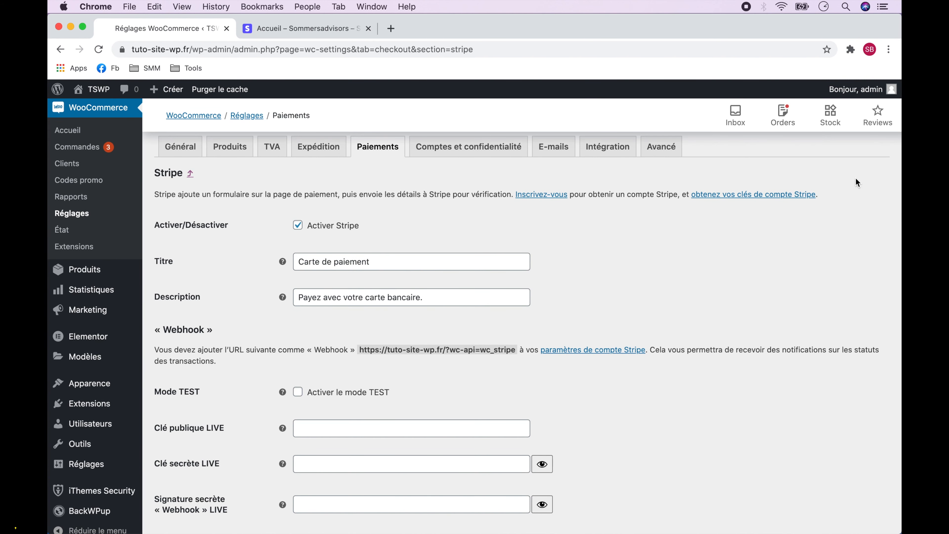
pyautogui.scroll(-6, 857, 182)
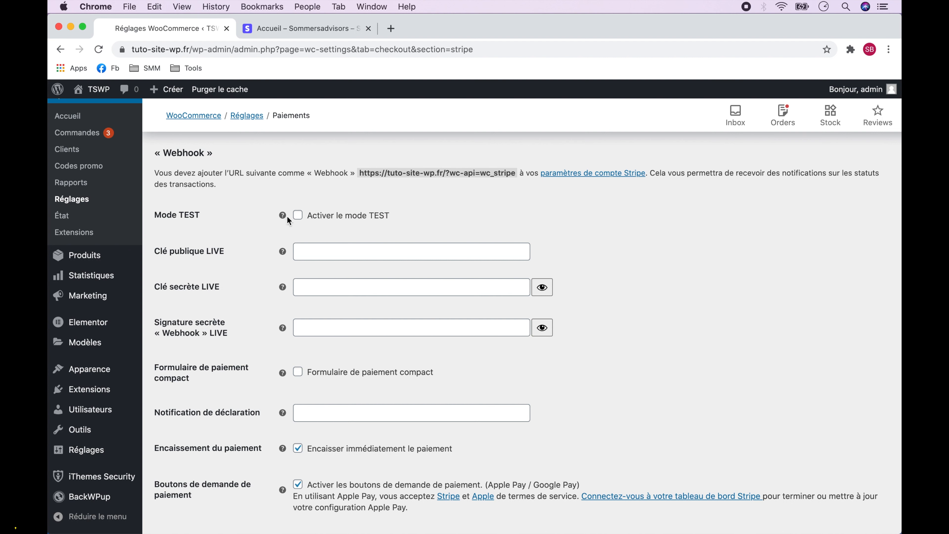
pyautogui.click(298, 216)
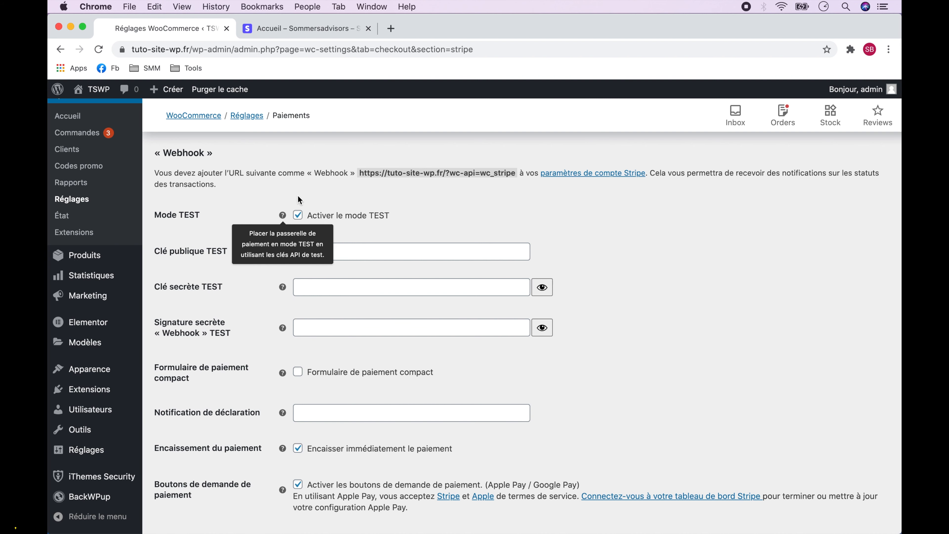
# - Switch to the Stripe dashboard, display the test-mode API keys and copy the public test key
pyautogui.click(302, 25)
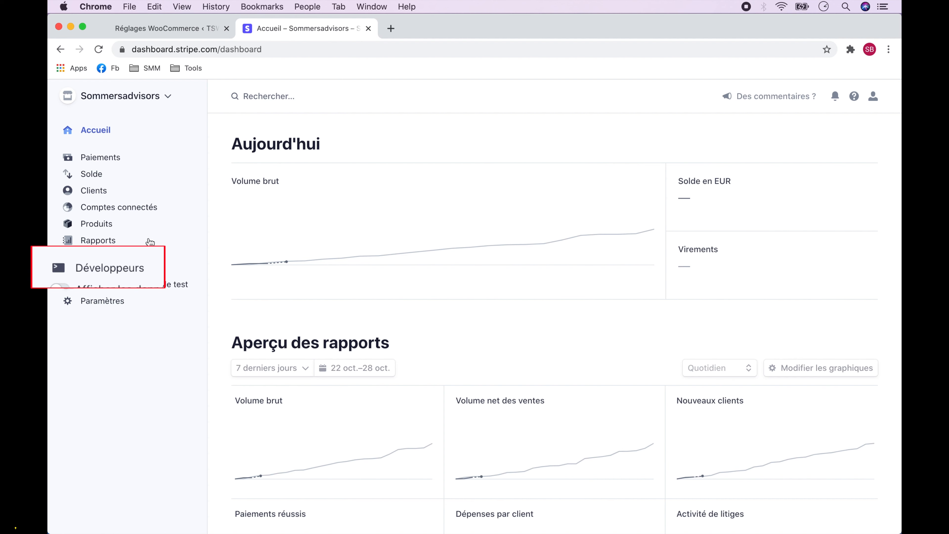
pyautogui.click(123, 274)
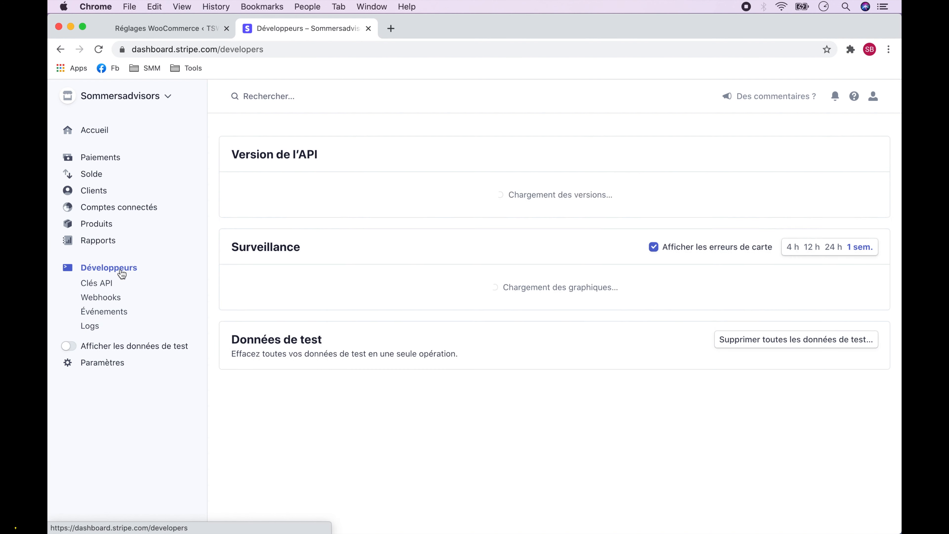
pyautogui.click(90, 288)
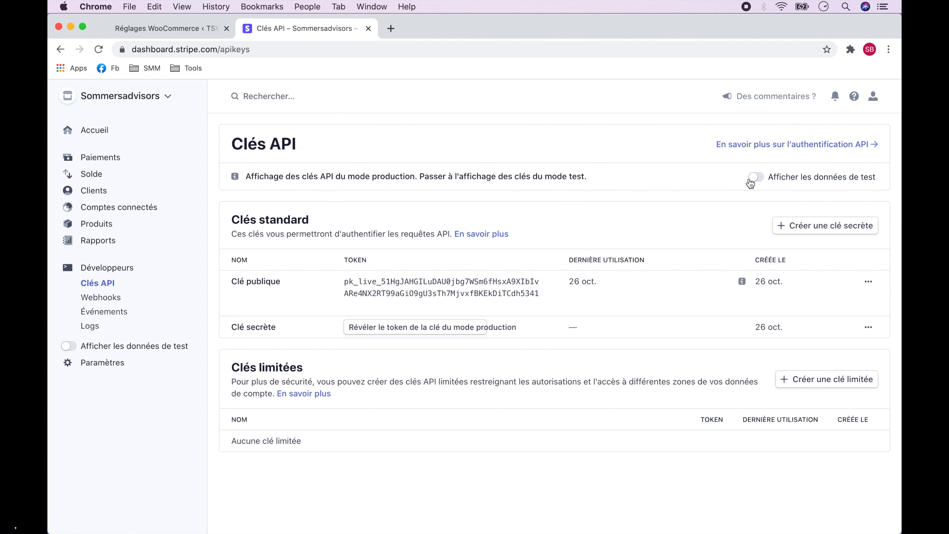
pyautogui.click(757, 179)
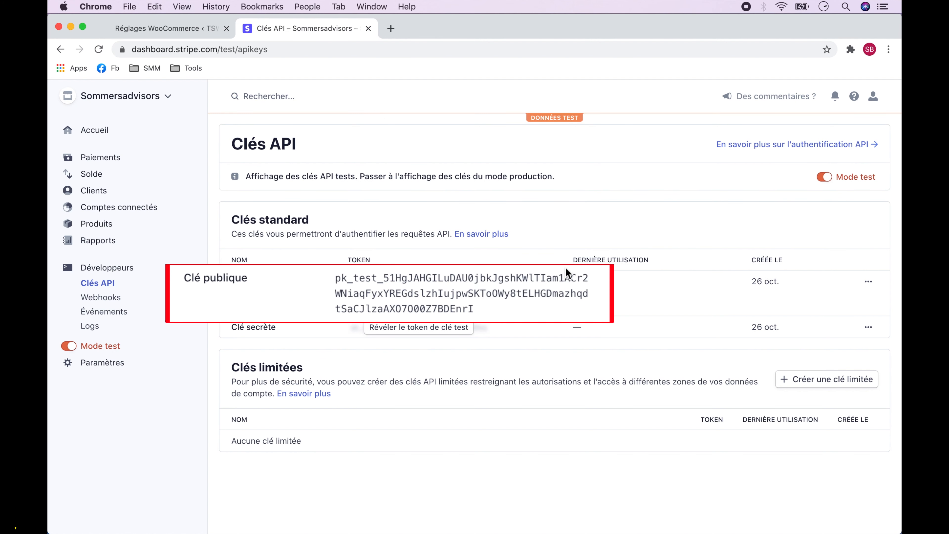
pyautogui.click(461, 293)
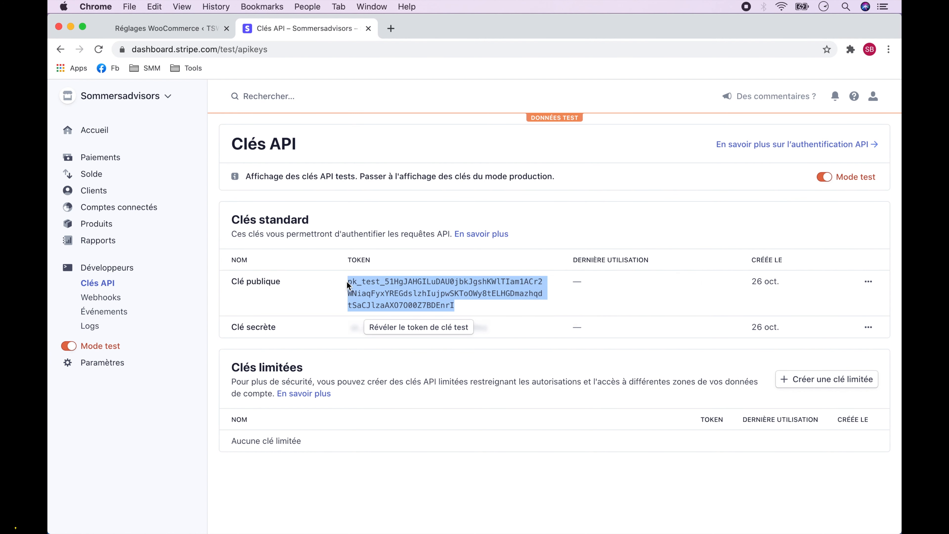
# - Paste the copied API key into the "Clé publique TEST" field of the WooCommerce Stripe settings
pyautogui.click(166, 30)
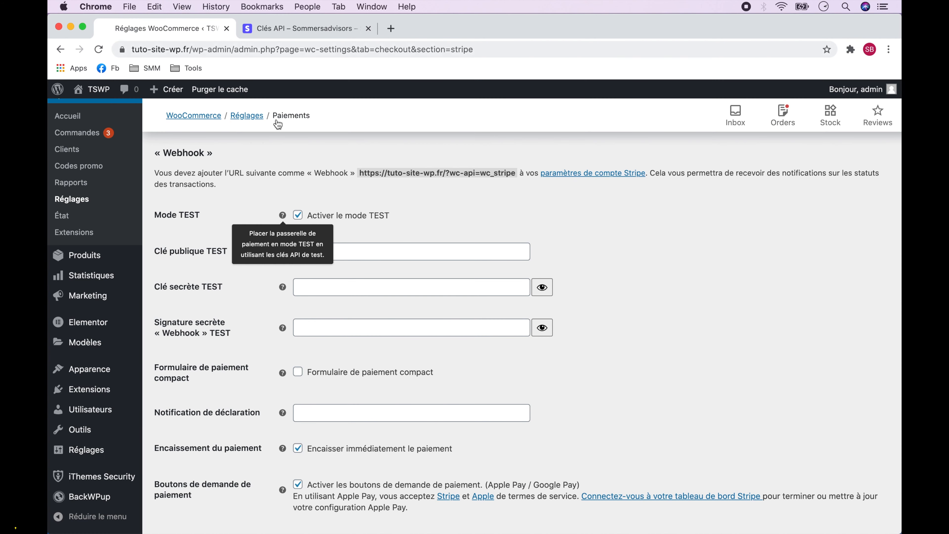
pyautogui.click(366, 253)
pyautogui.press('super+v')
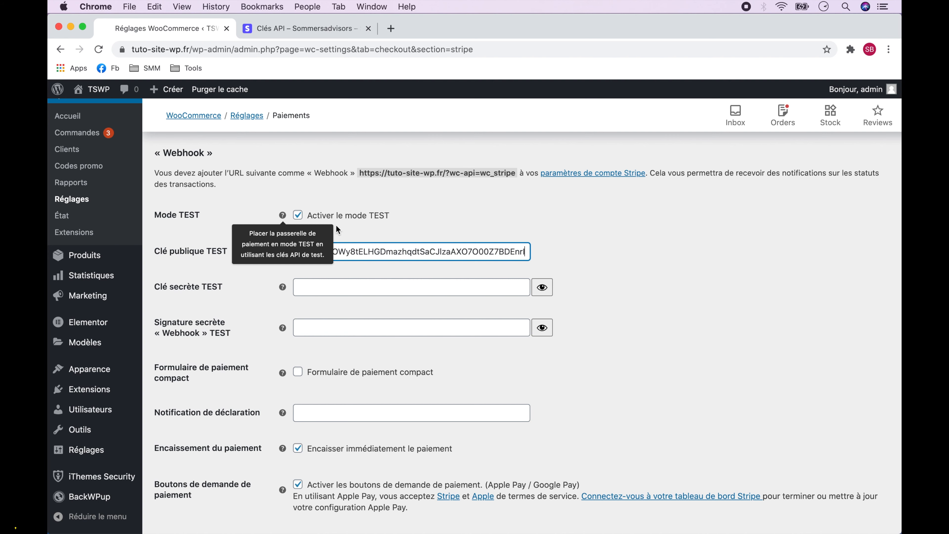
pyautogui.doubleClick(514, 253)
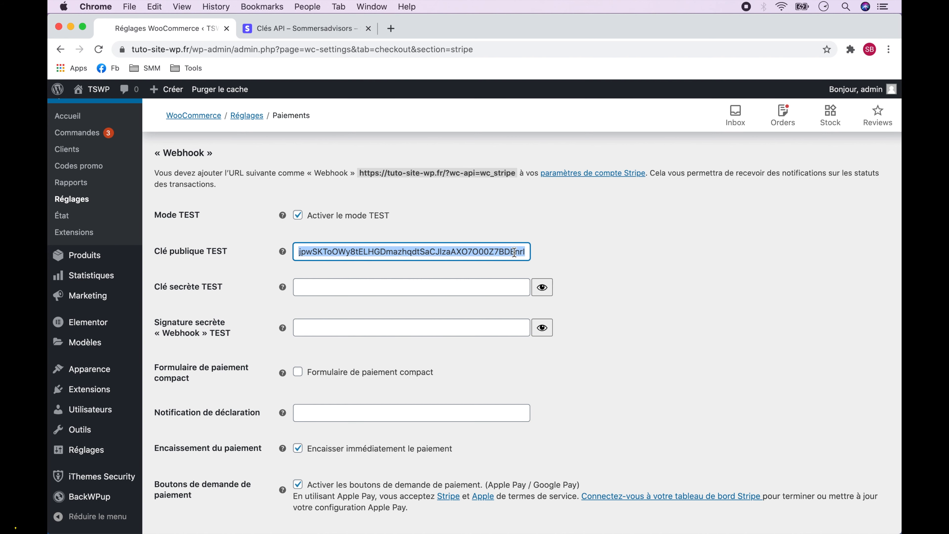
# - Copy the secret test key from the Stripe dashboard and paste it into WooCommerce's "Clé secrète TEST" field
pyautogui.click(307, 31)
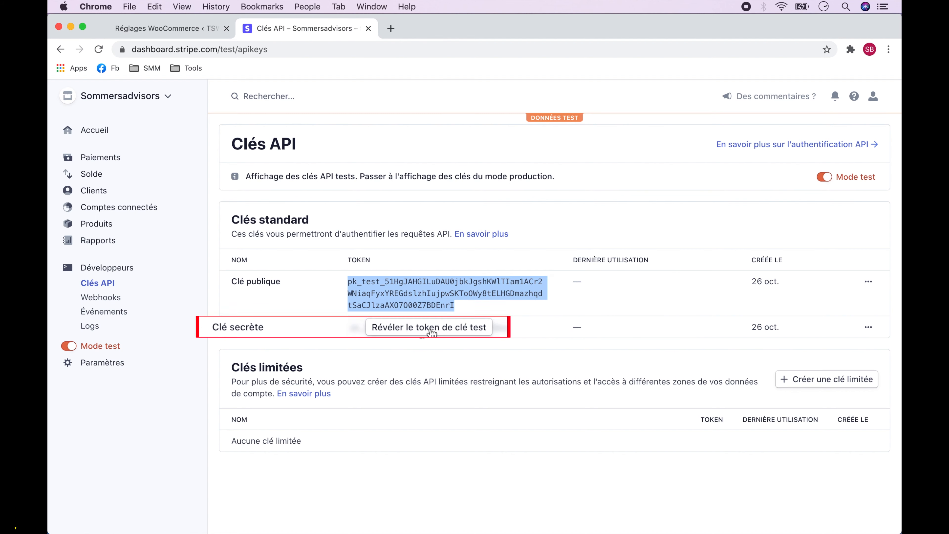
pyautogui.click(165, 28)
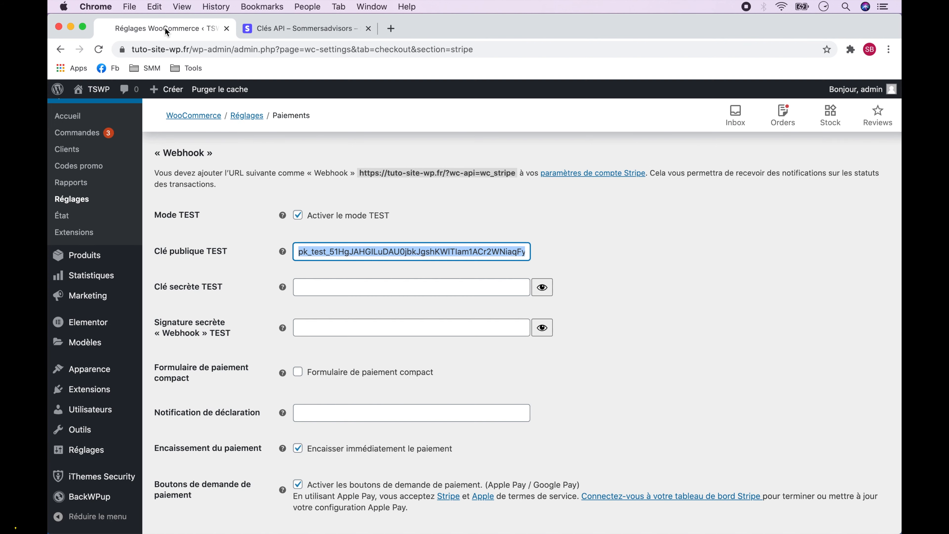
pyautogui.click(356, 281)
pyautogui.press('super+v')
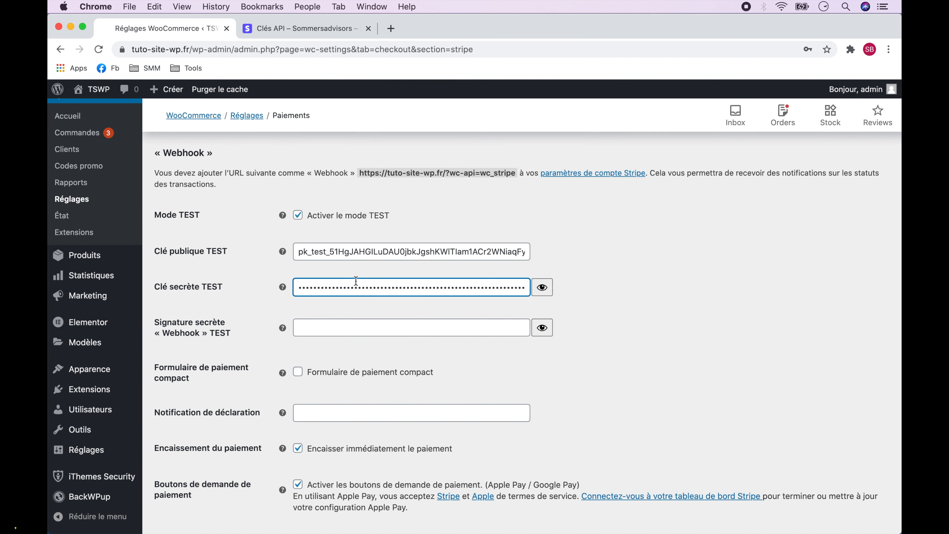
# - Go to the test-mode webhooks in the Stripe dashboard and start adding a new endpoint
pyautogui.click(305, 29)
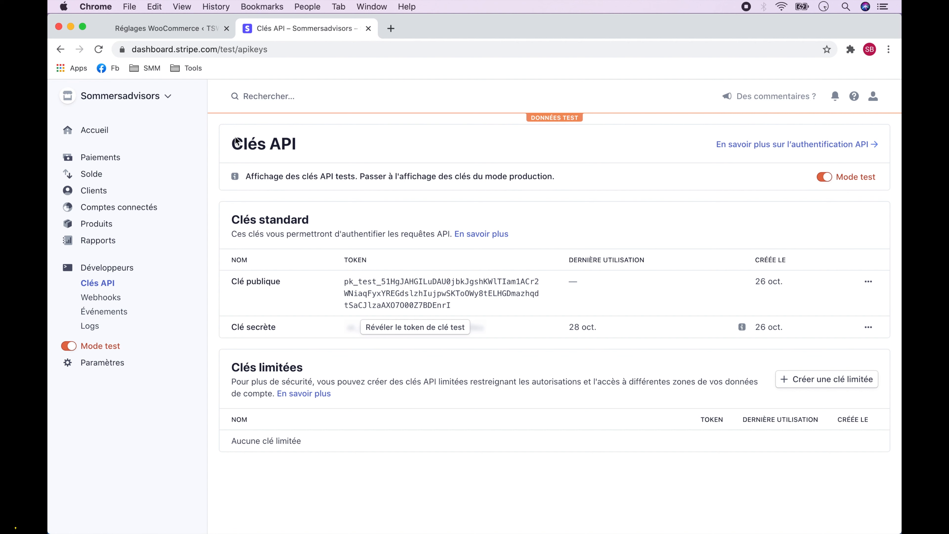
pyautogui.click(101, 304)
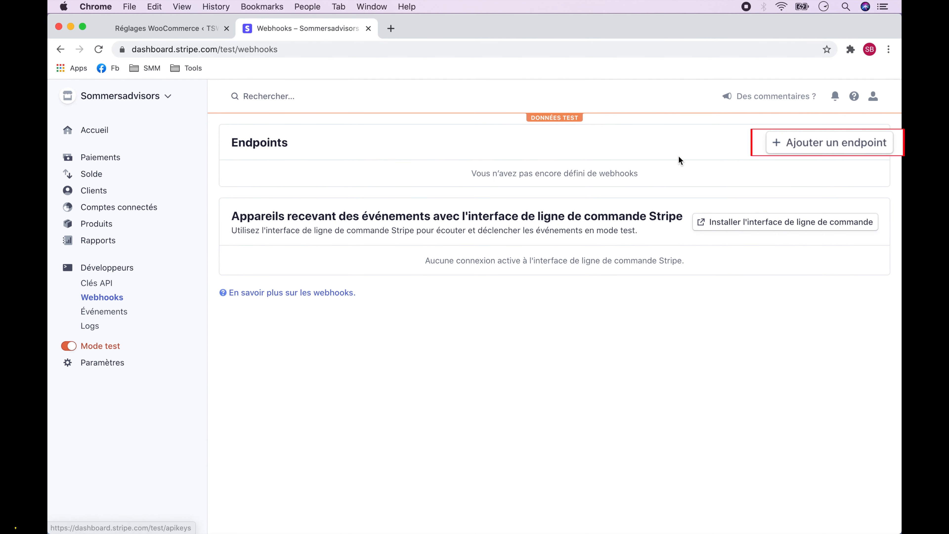
pyautogui.click(832, 143)
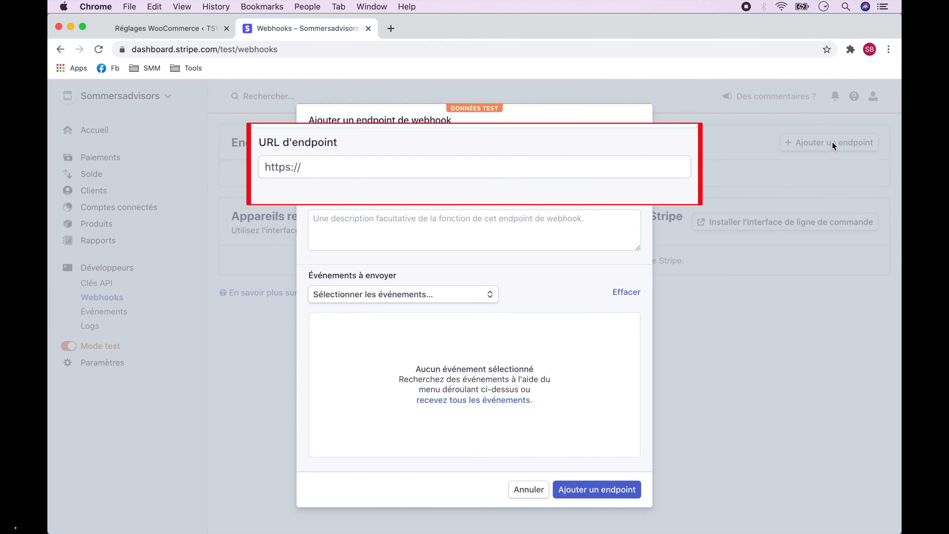
pyautogui.click(179, 30)
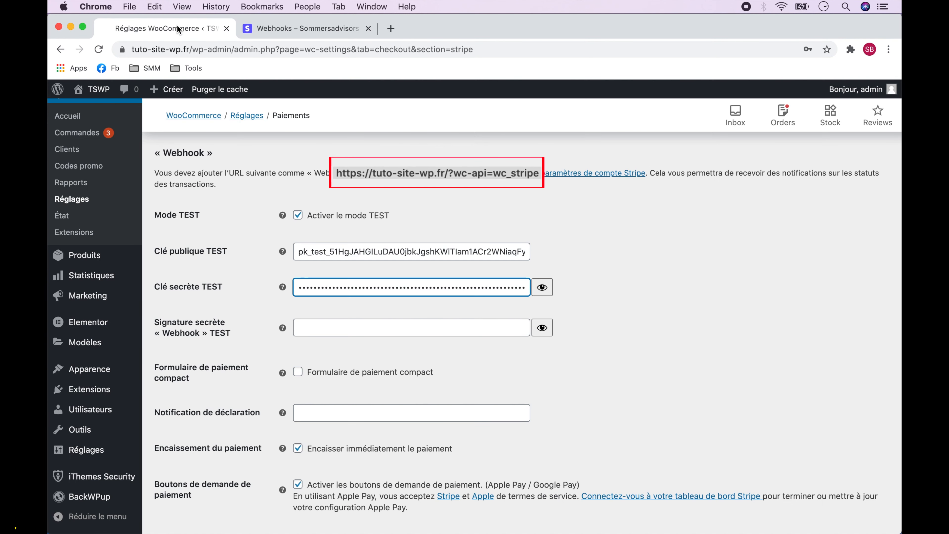
pyautogui.moveTo(359, 173); pyautogui.dragTo(515, 174)
pyautogui.press('super+c')
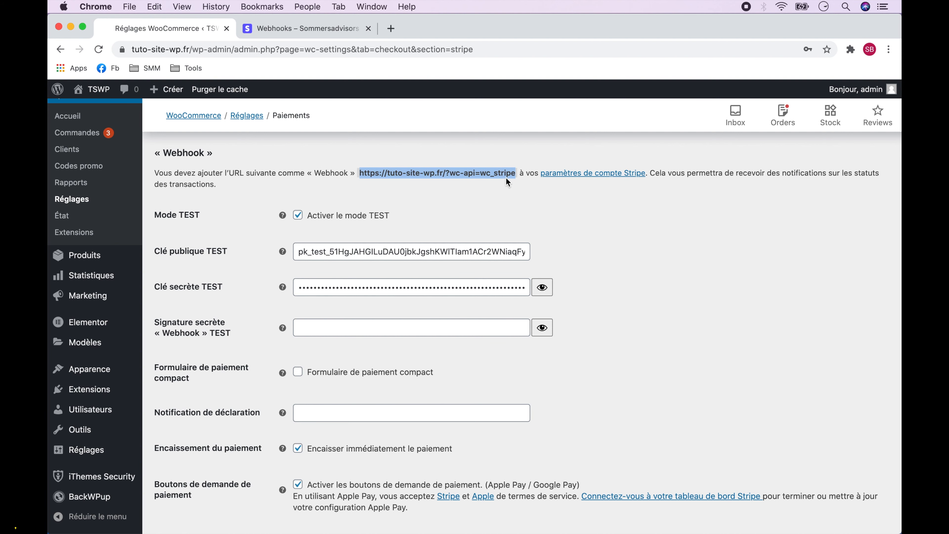
pyautogui.click(306, 29)
pyautogui.moveTo(341, 166); pyautogui.dragTo(300, 166)
pyautogui.press('super+v')
# - Set the new webhook endpoint's description to "Test stripe"
pyautogui.click(344, 217)
pyautogui.write('Test s')
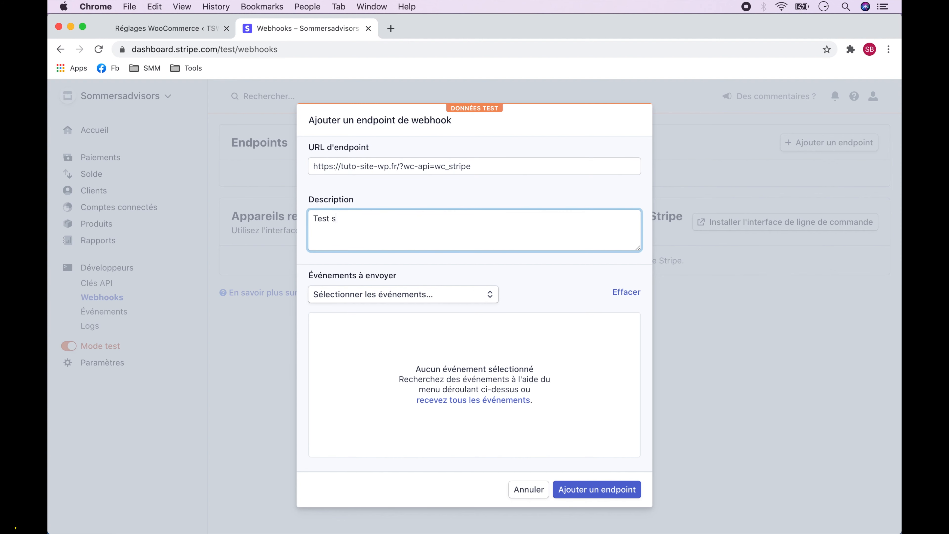
pyautogui.write('tripe')
# - Select all Charge events as the events to send and add the endpoint
pyautogui.click(433, 294)
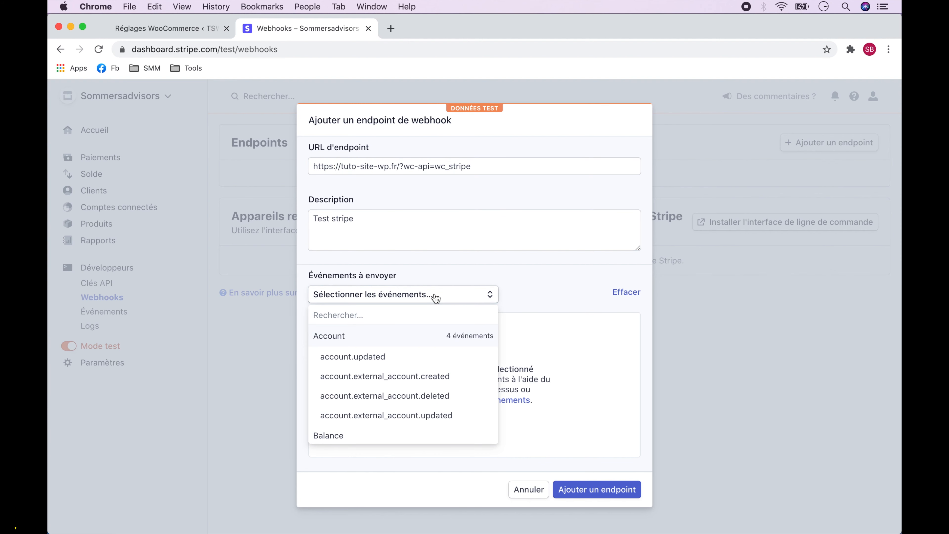
pyautogui.scroll(-3, 432, 383)
pyautogui.click(432, 396)
pyautogui.scroll(-4, 433, 397)
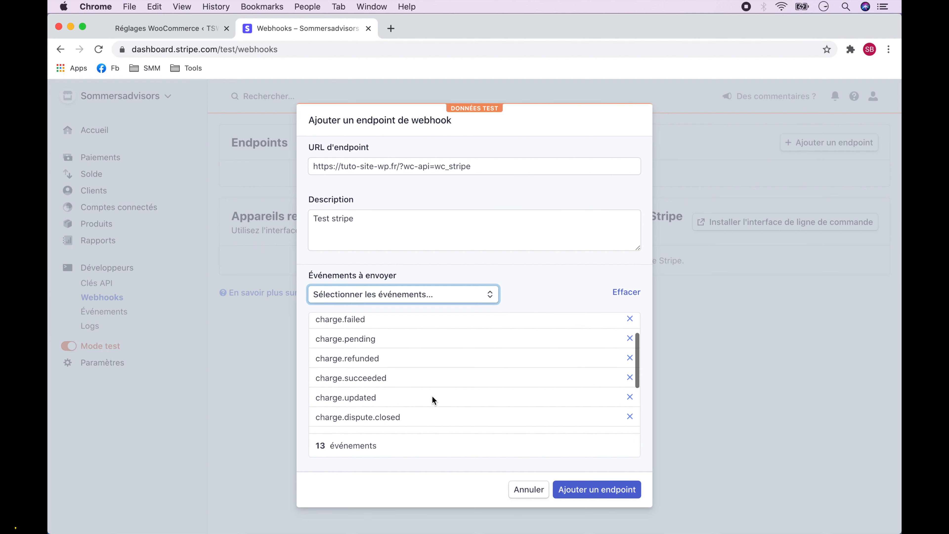
pyautogui.click(596, 490)
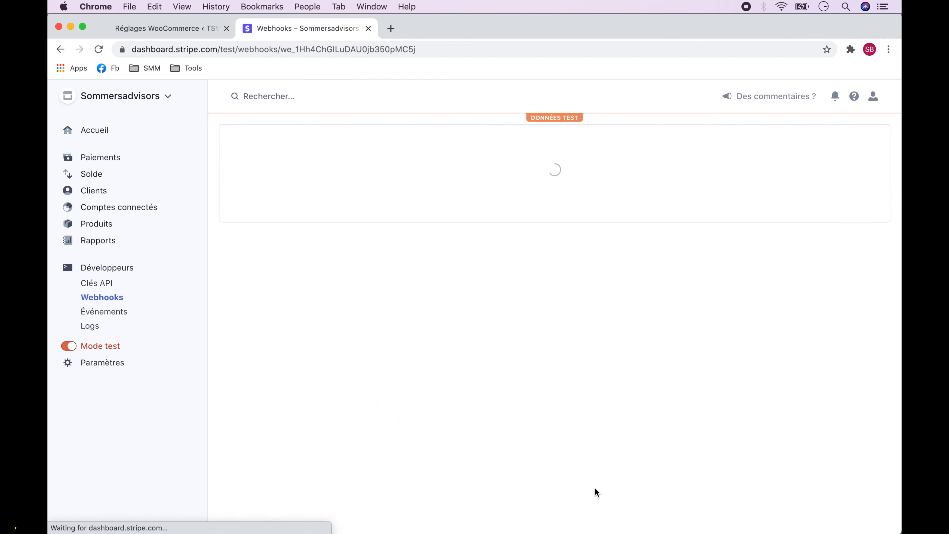
# - Copy the endpoint's signing secret from Stripe and paste it into WooCommerce's "Signature secrète « Webhook » TEST" field
pyautogui.scroll(-5, 594, 488)
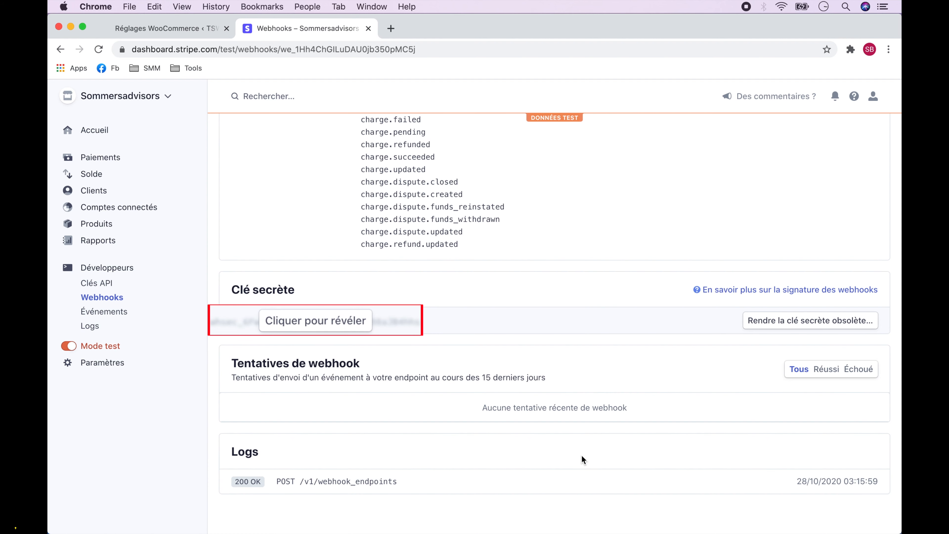
pyautogui.click(159, 30)
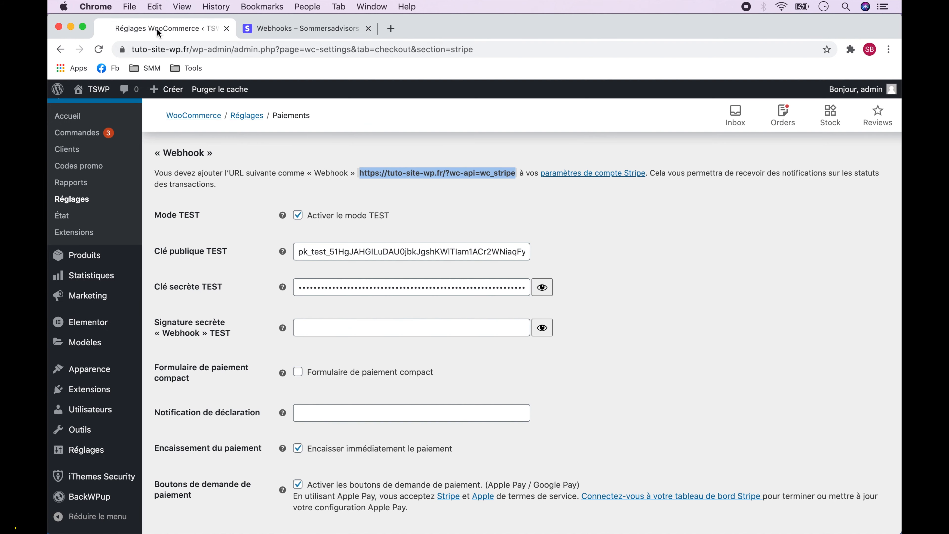
pyautogui.click(347, 320)
pyautogui.press('super+v')
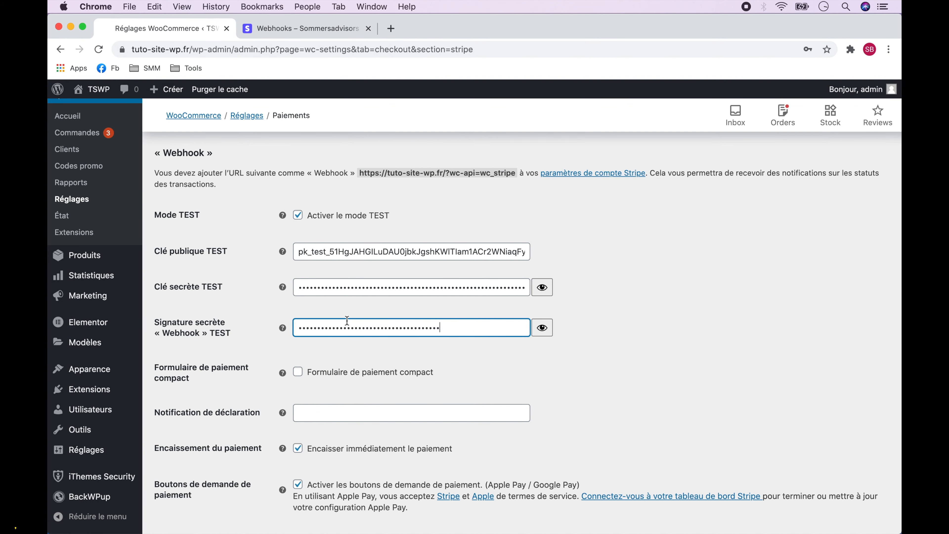
# - Set "Notification de déclaration" to TSWP and save the Stripe payment settings
pyautogui.scroll(-3, 347, 320)
pyautogui.click(366, 340)
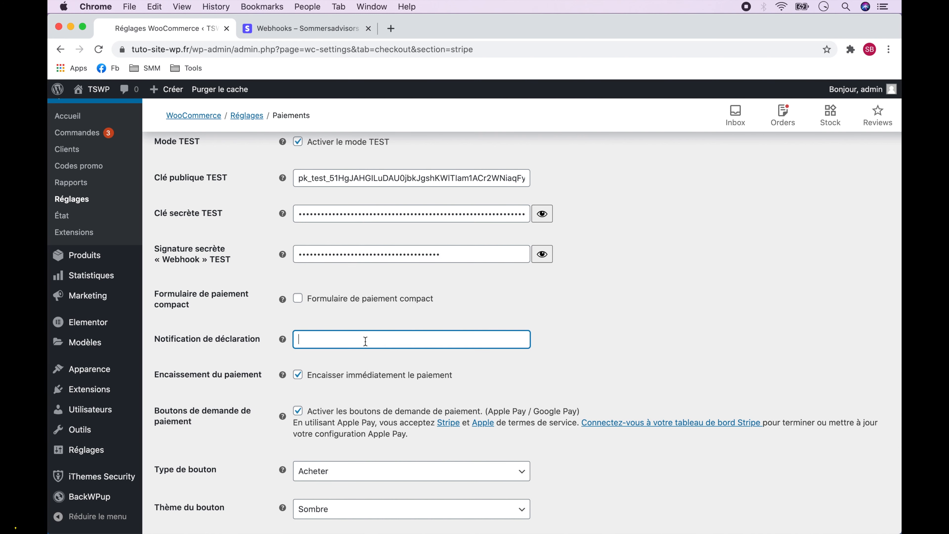
pyautogui.write('TSWP')
pyautogui.scroll(-5, 467, 353)
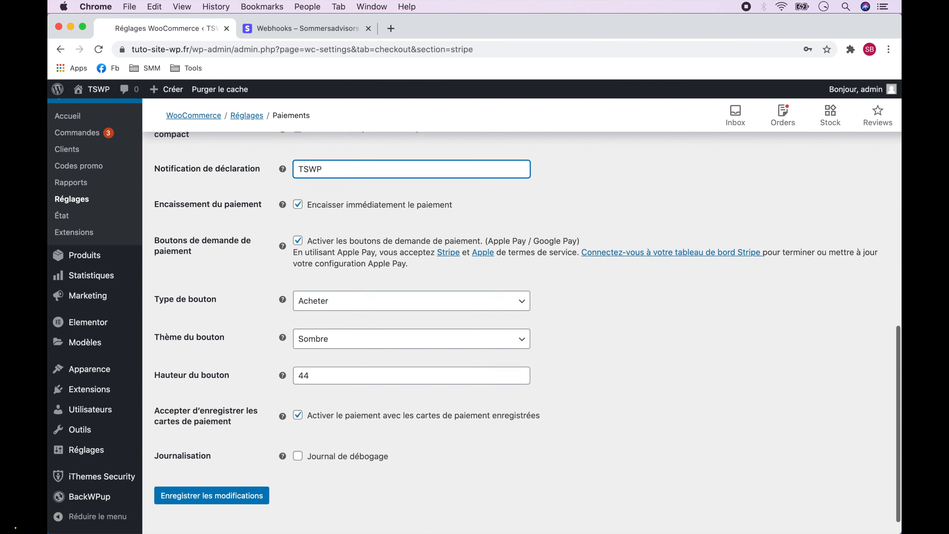
pyautogui.click(207, 495)
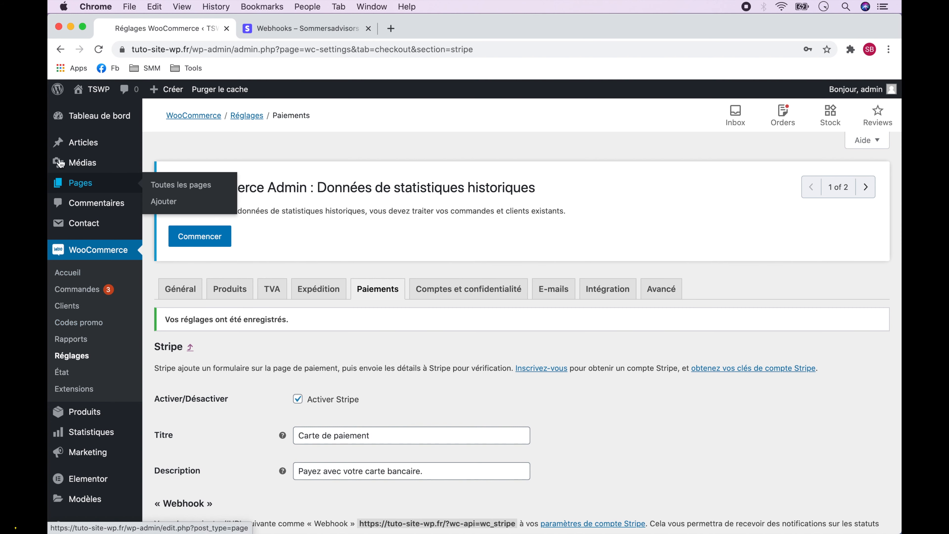
# - Visit the shop's public site and go to checkout with the item in the cart, down to the card payment form
pyautogui.click(95, 90)
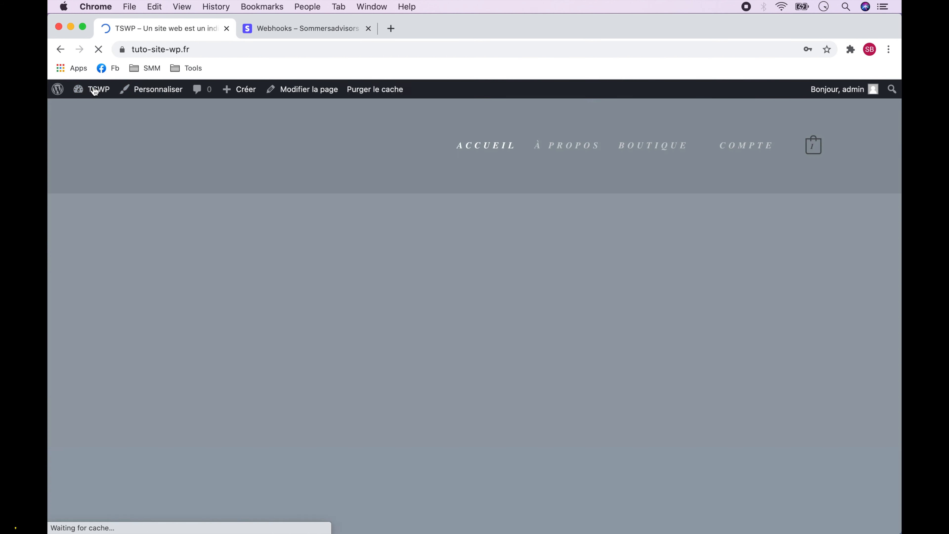
pyautogui.moveTo(812, 146)
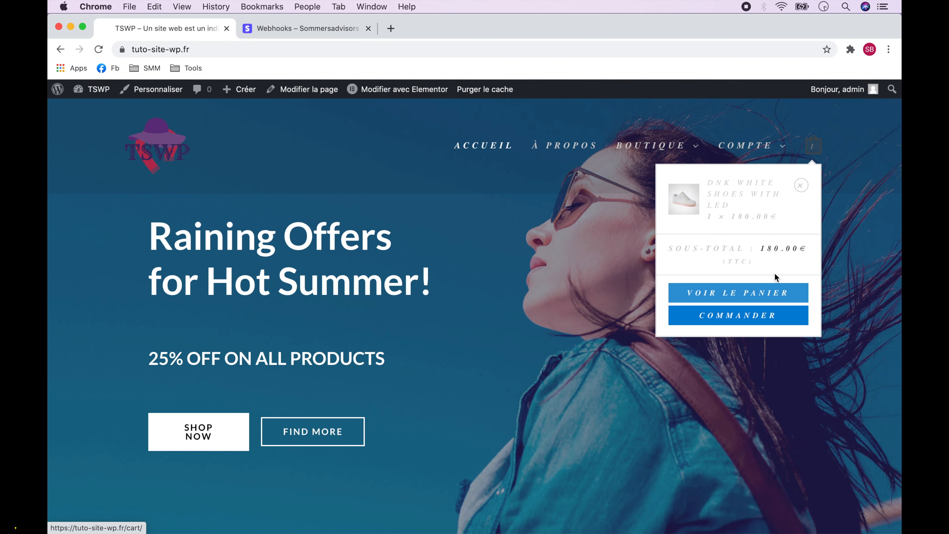
pyautogui.click(753, 317)
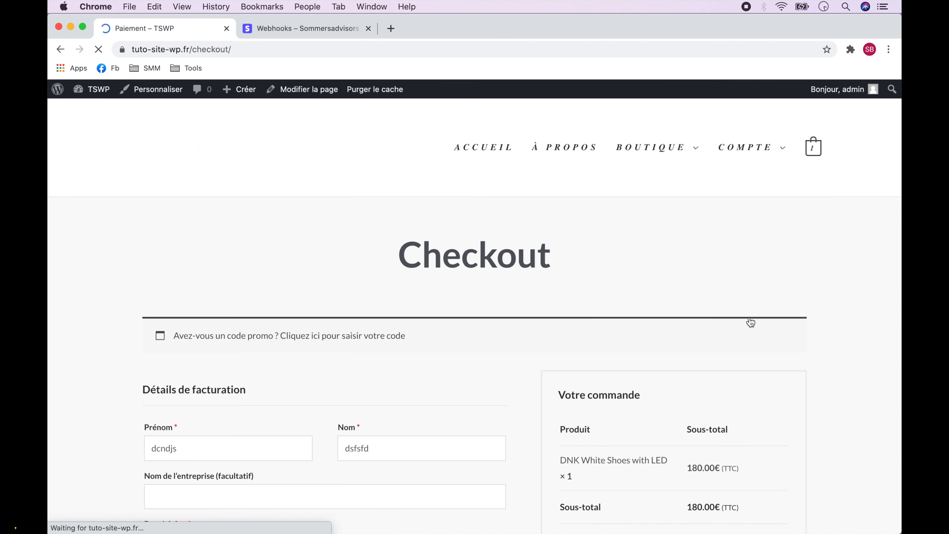
pyautogui.scroll(-10, 750, 321)
pyautogui.scroll(-2, 750, 321)
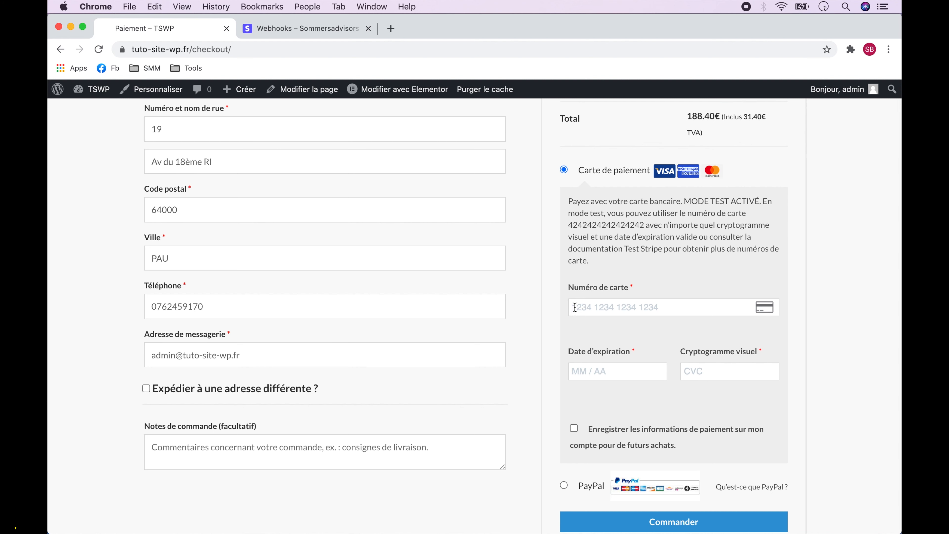
# - Pay with the suggested Stripe test card number, expiry date 01/24 and a security code, and place the order
pyautogui.scroll(1, 575, 307)
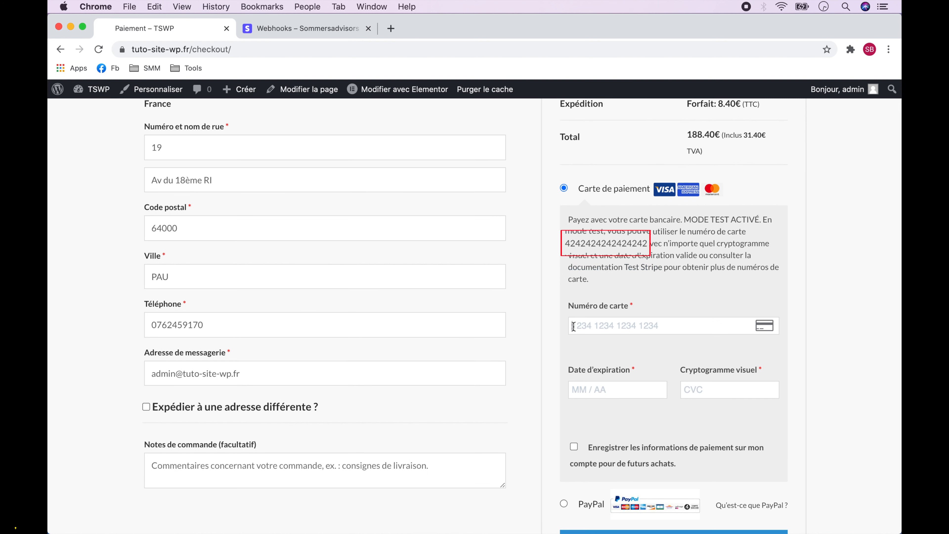
pyautogui.moveTo(646, 243); pyautogui.dragTo(566, 246)
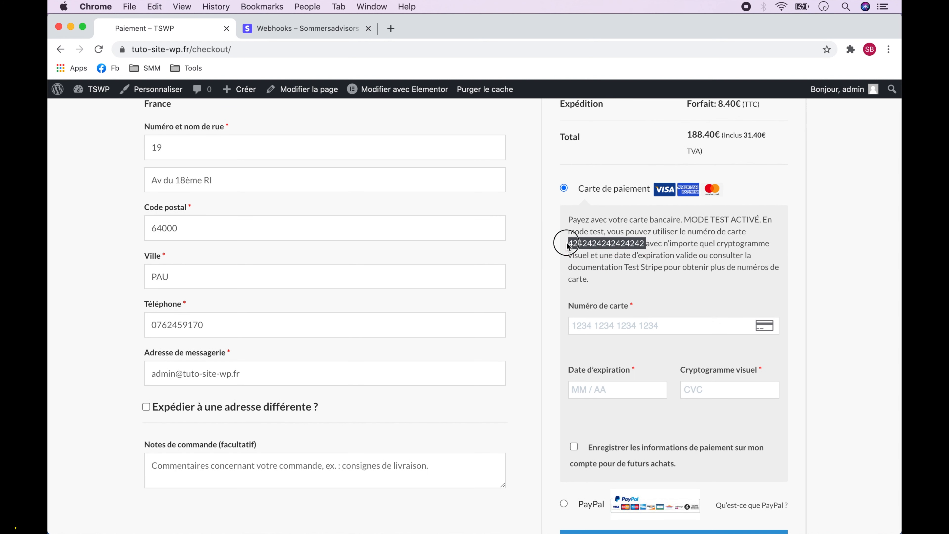
pyautogui.press('super+v')
pyautogui.click(584, 390)
pyautogui.write('012')
pyautogui.click(705, 392)
pyautogui.write('000')
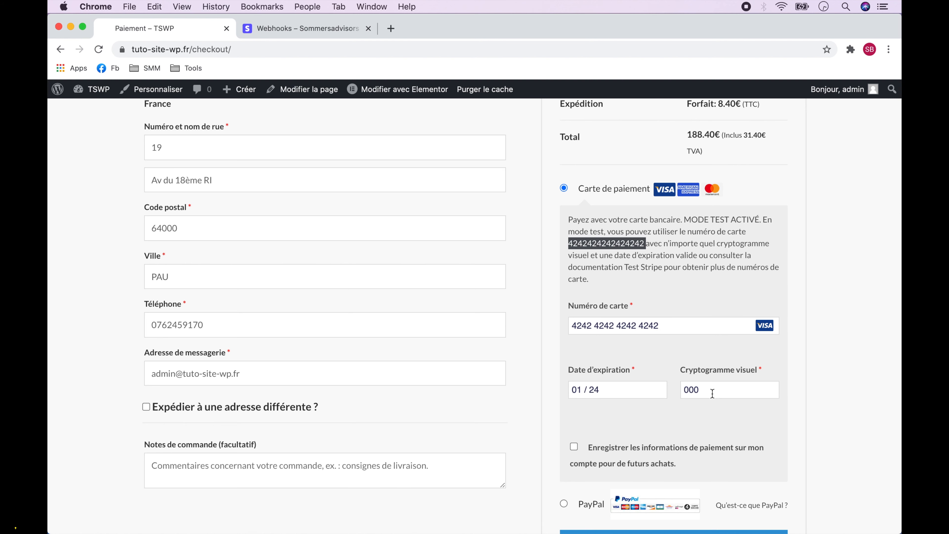
pyautogui.scroll(-3, 475, 299)
pyautogui.click(673, 453)
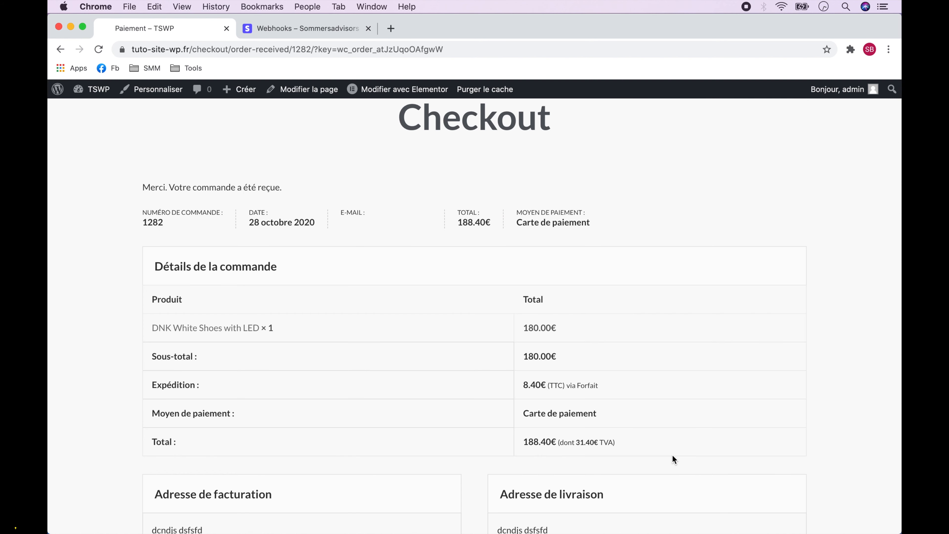
# - Check the webhook attempts and the home overview in the Stripe dashboard, and switch its test mode off
pyautogui.click(306, 29)
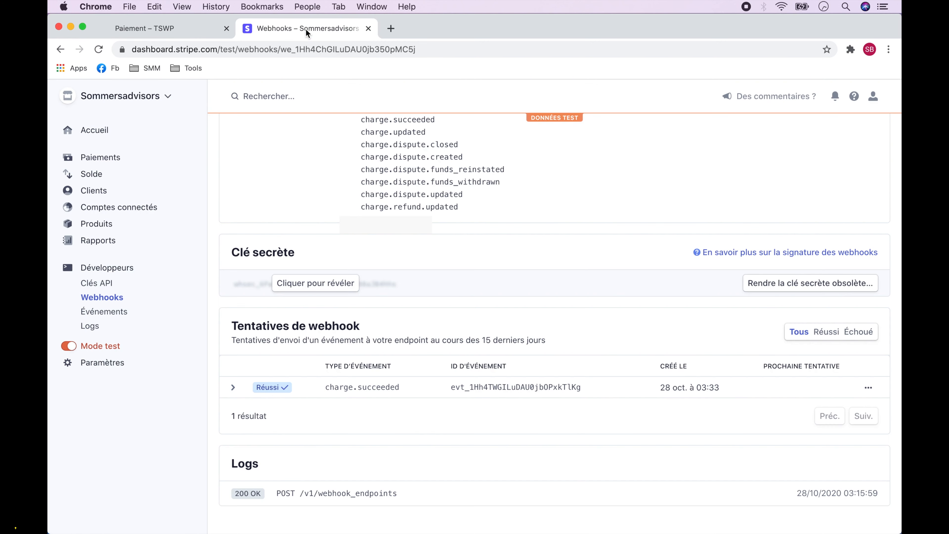
pyautogui.click(100, 133)
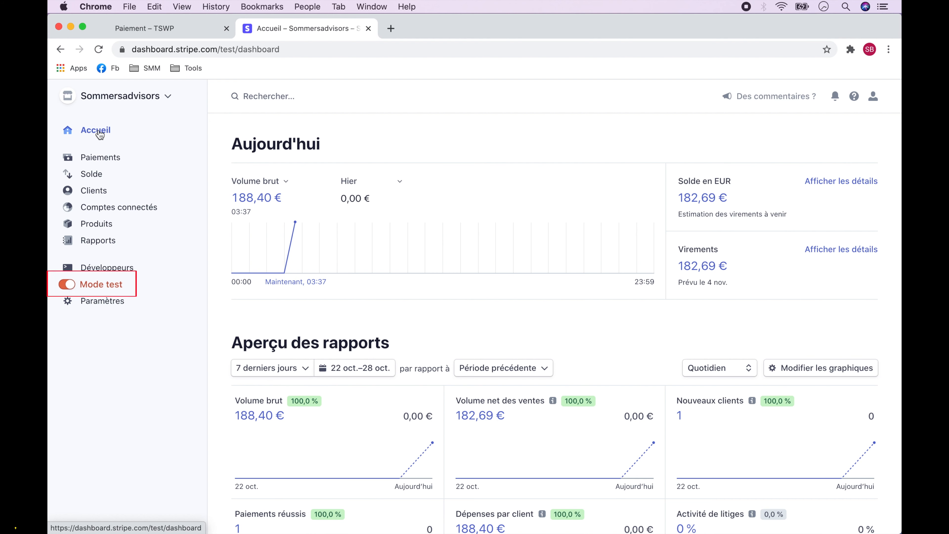
pyautogui.click(68, 286)
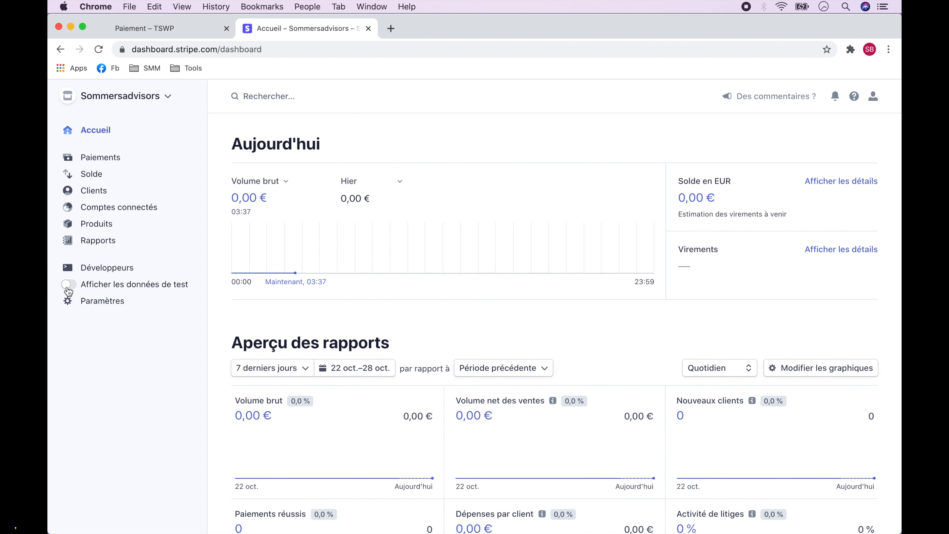
# - Reopen the Stripe payment method's settings in the WooCommerce admin and disable "Activer le mode TEST"
pyautogui.click(158, 28)
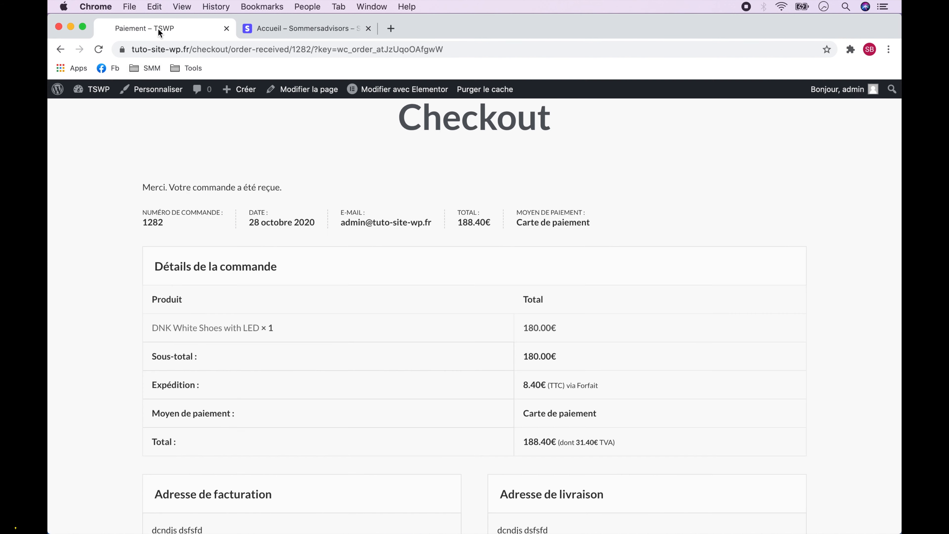
pyautogui.click(97, 91)
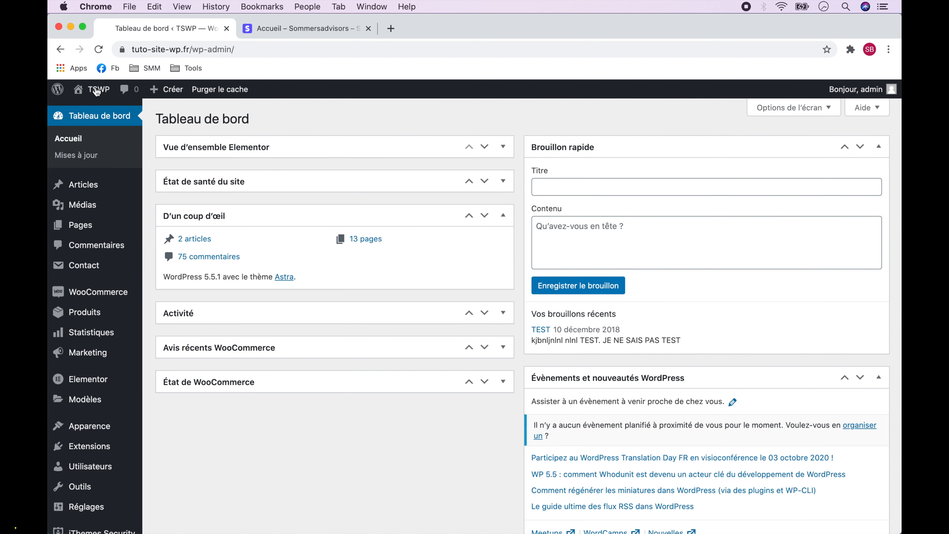
pyautogui.moveTo(127, 291)
pyautogui.click(168, 377)
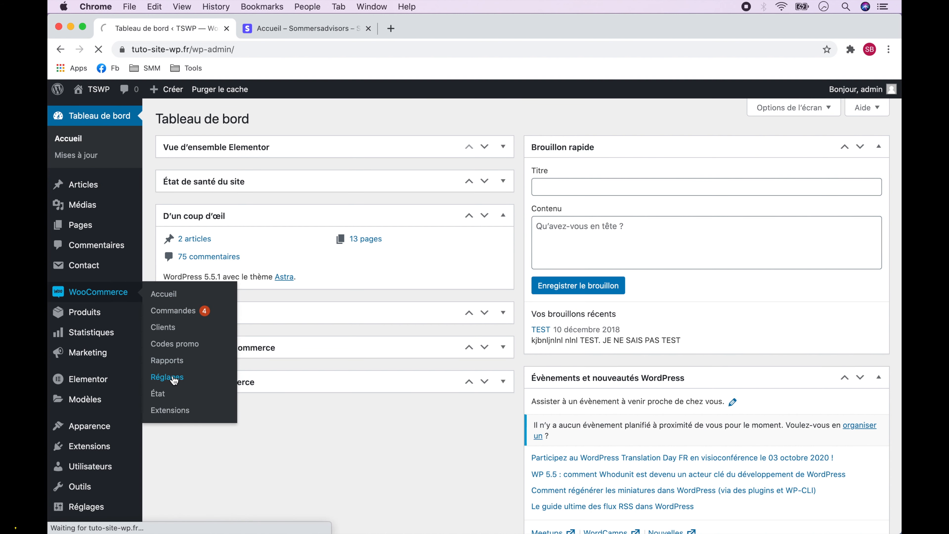
pyautogui.click(372, 292)
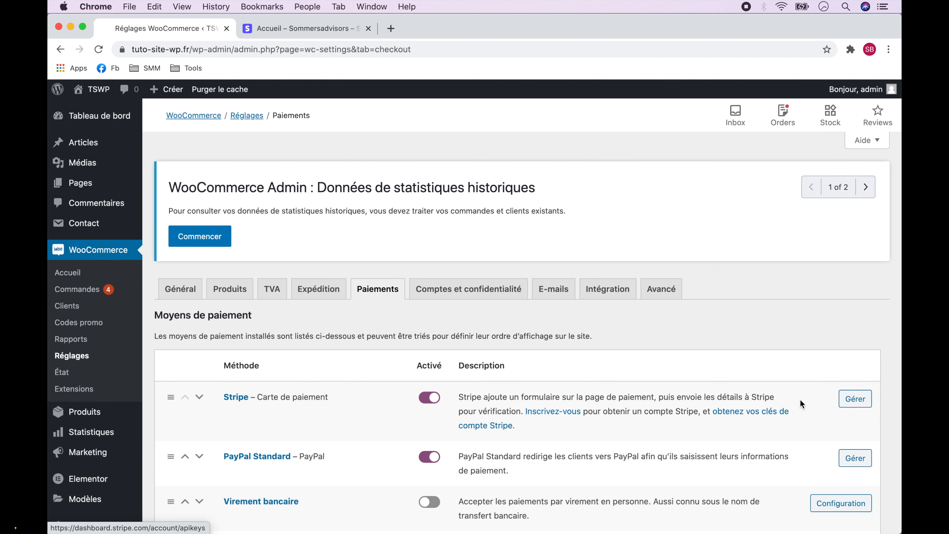
pyautogui.click(856, 399)
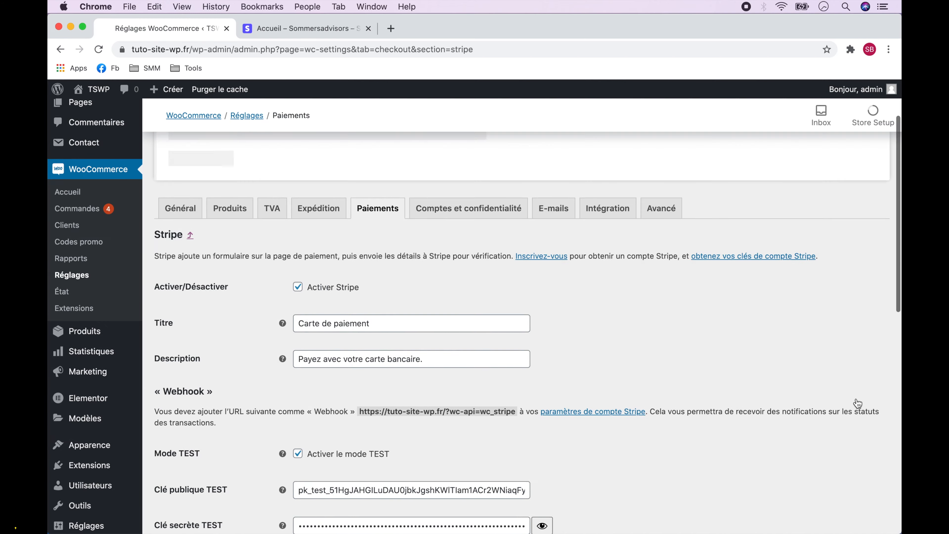
pyautogui.scroll(-5, 855, 400)
pyautogui.click(286, 319)
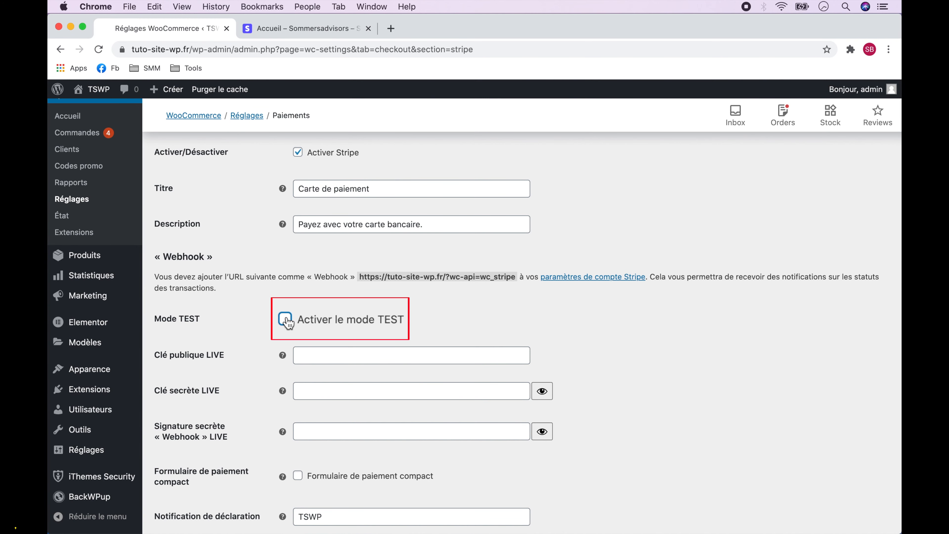